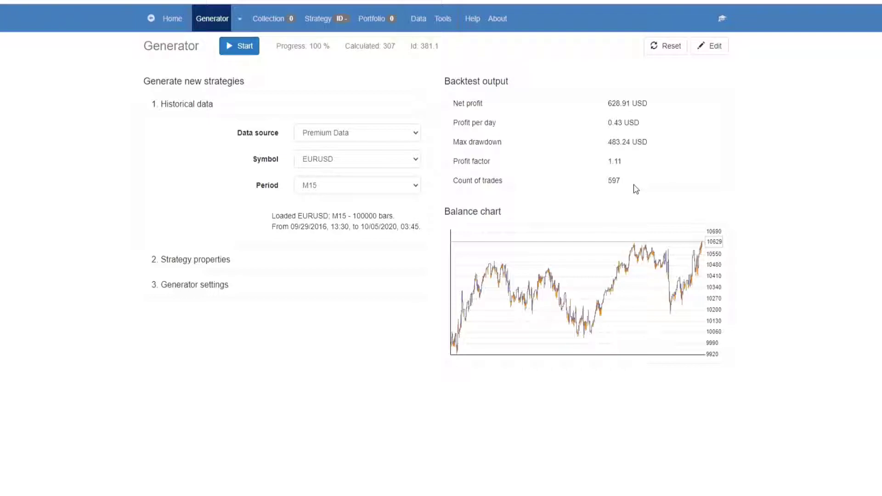
# - Check the strategy collection and the data source options available for generating strategies
pyautogui.click(269, 20)
pyautogui.hotkey('alt', 'Left')
pyautogui.click(414, 133)
pyautogui.click(413, 133)
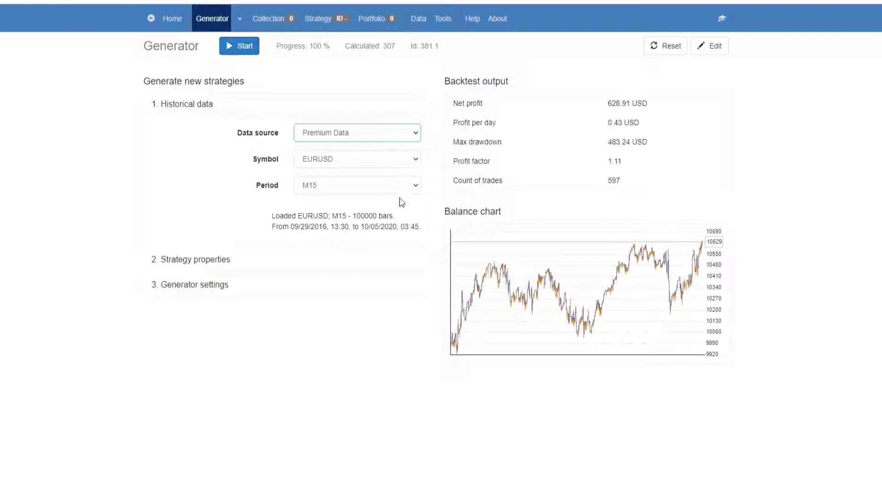
# - Run the strategy generator twice on the Premium Data EURUSD M15 history, stopping each run
pyautogui.click(243, 48)
pyautogui.click(244, 48)
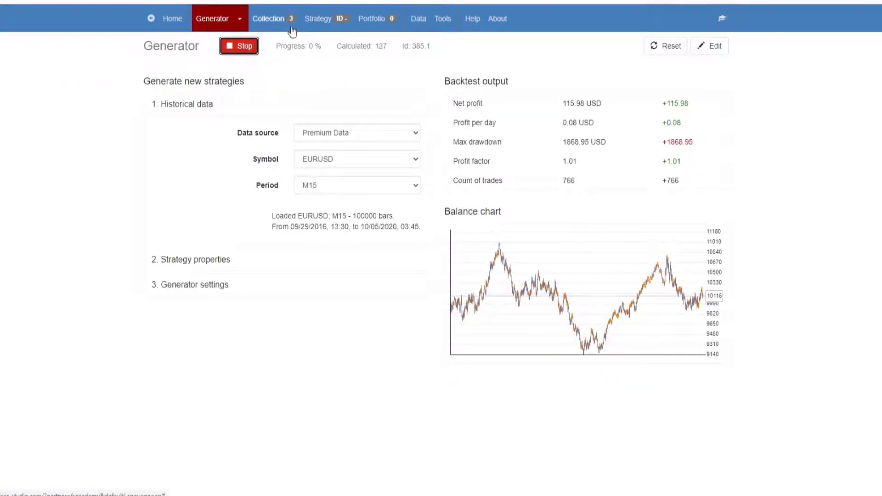
pyautogui.click(242, 48)
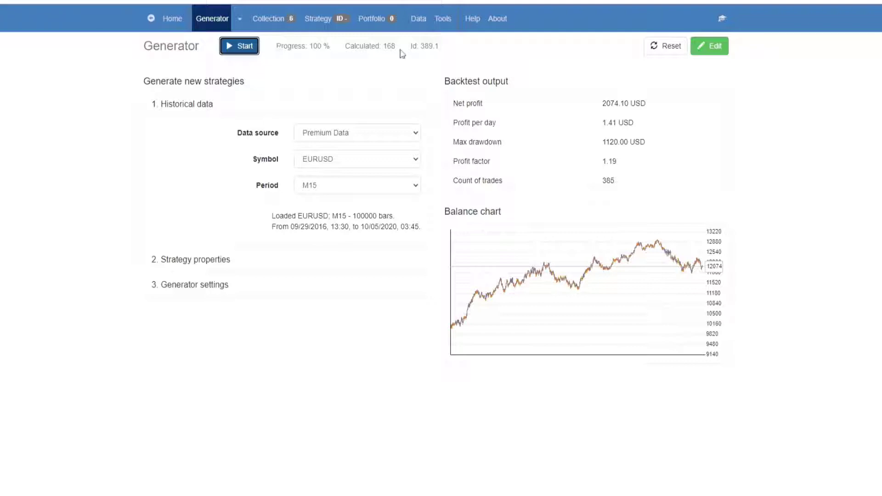
pyautogui.click(231, 48)
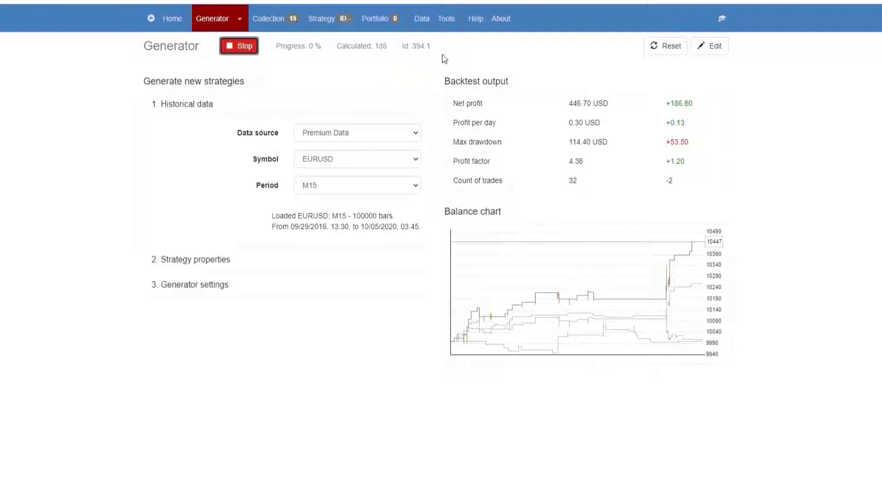
pyautogui.click(246, 53)
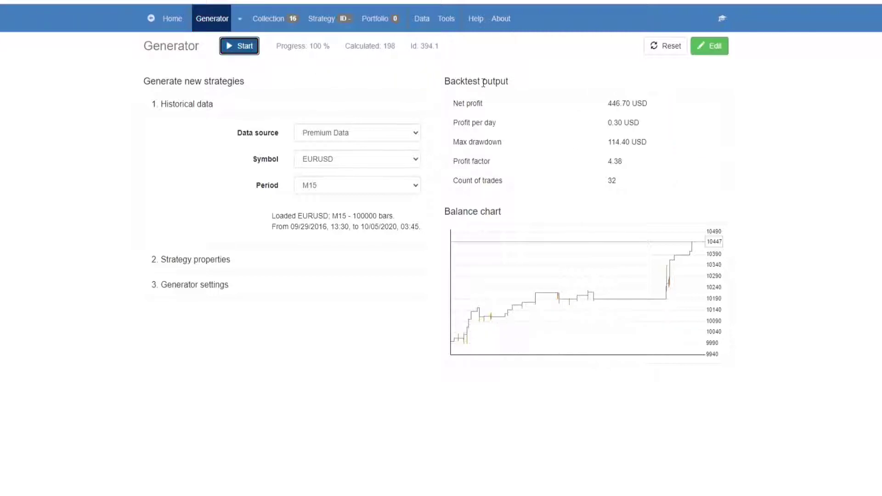
# - Reset the generator and start a fresh run on EURUSD M15
pyautogui.click(655, 53)
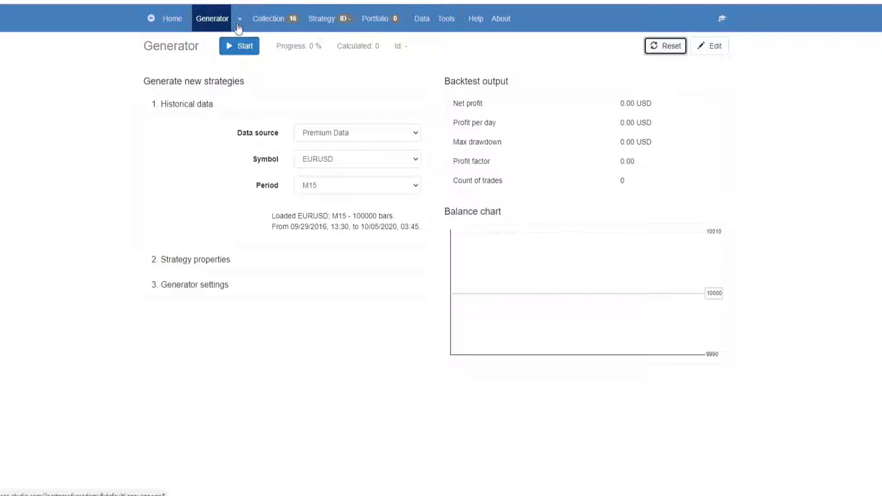
pyautogui.click(243, 48)
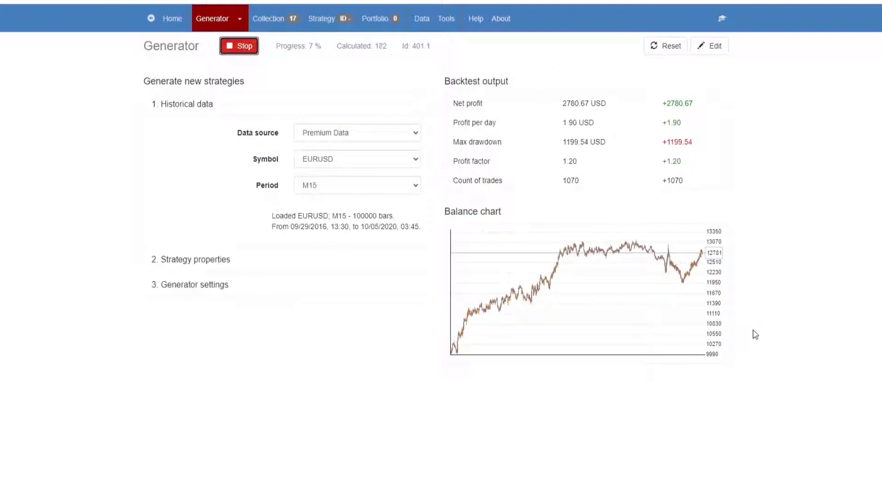
# - Inspect the generated strategy and its Strategy Properties in the editor, and stop the generator run
pyautogui.click(713, 47)
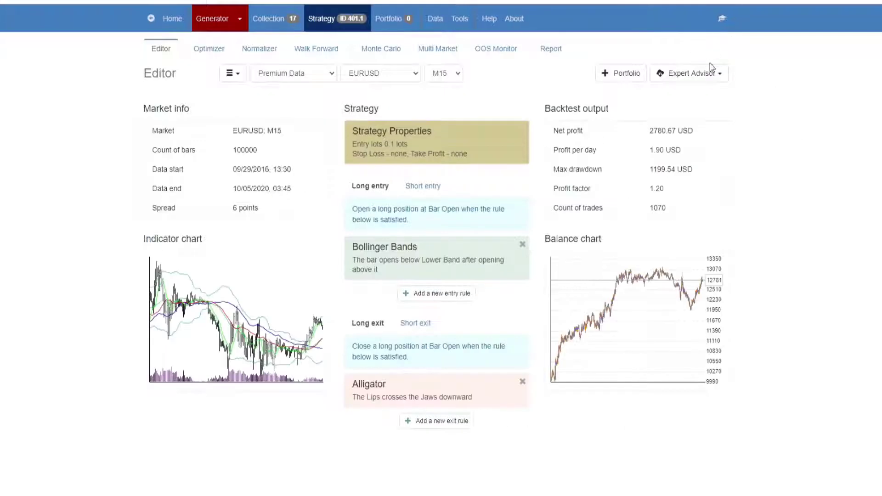
pyautogui.click(455, 158)
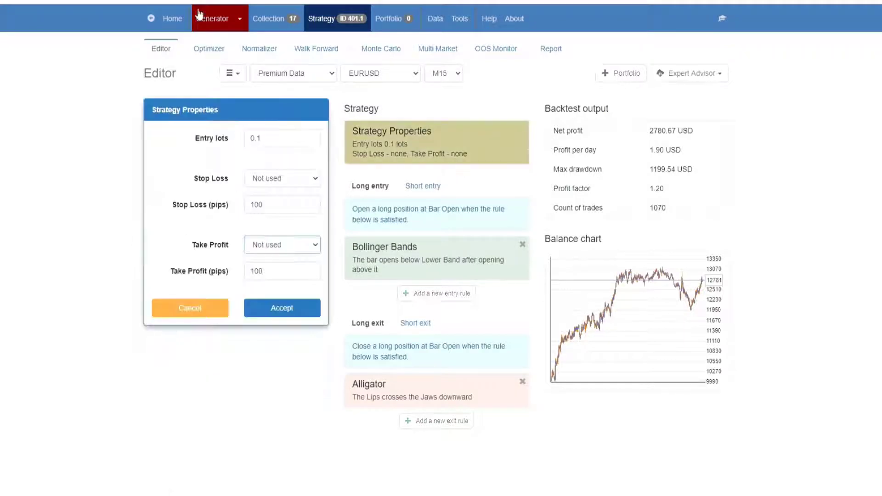
pyautogui.click(210, 19)
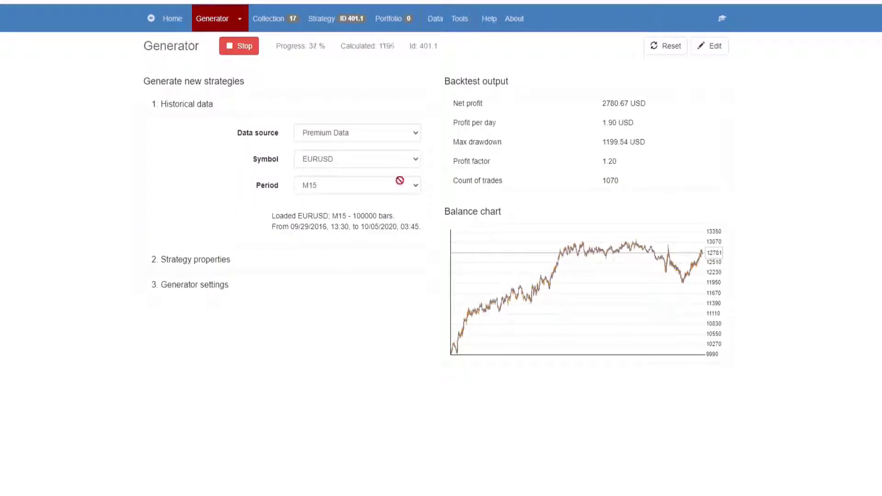
pyautogui.click(233, 46)
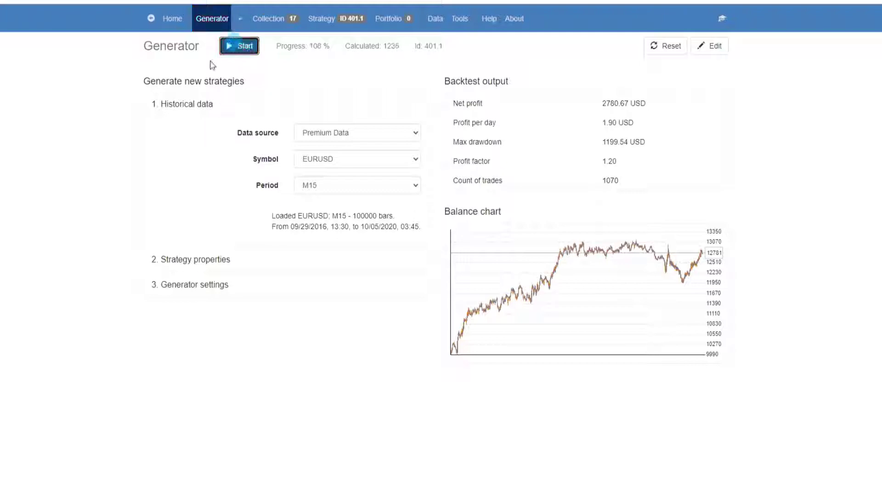
# - Review the available data sources, symbols and periods in the generator's historical data settings
pyautogui.click(415, 136)
pyautogui.click(416, 136)
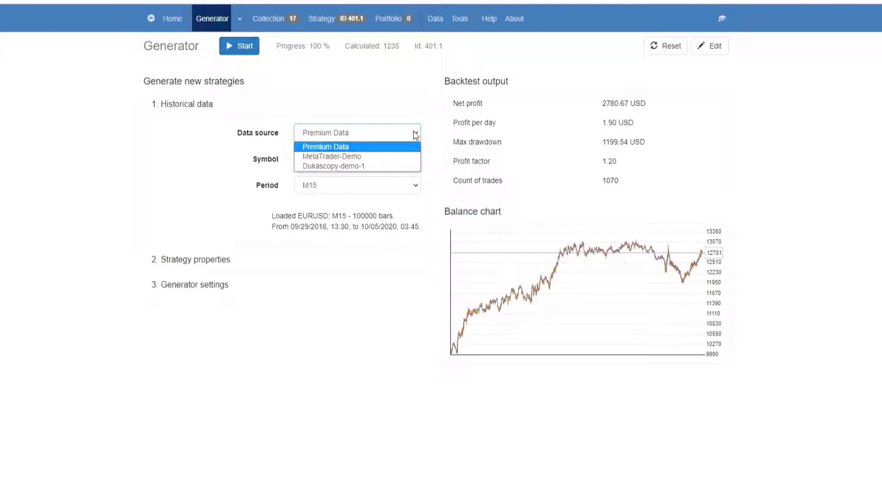
pyautogui.click(414, 133)
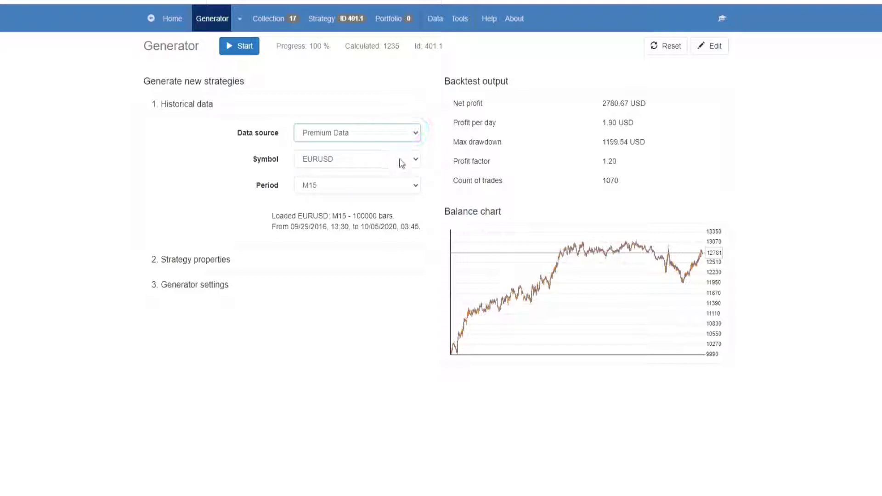
pyautogui.click(417, 160)
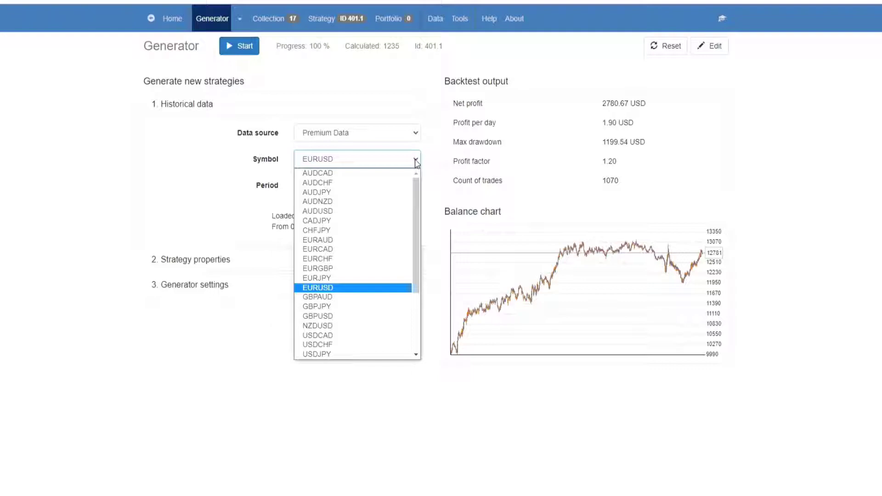
pyautogui.click(416, 160)
pyautogui.click(417, 186)
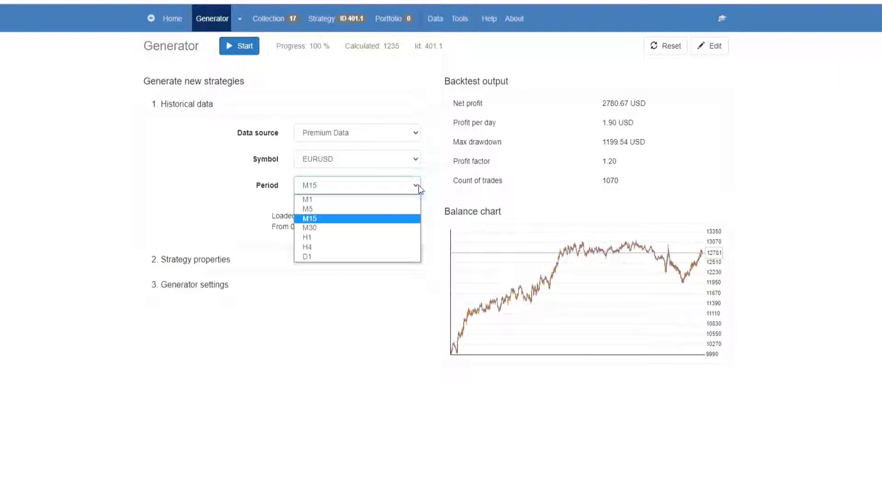
pyautogui.click(418, 187)
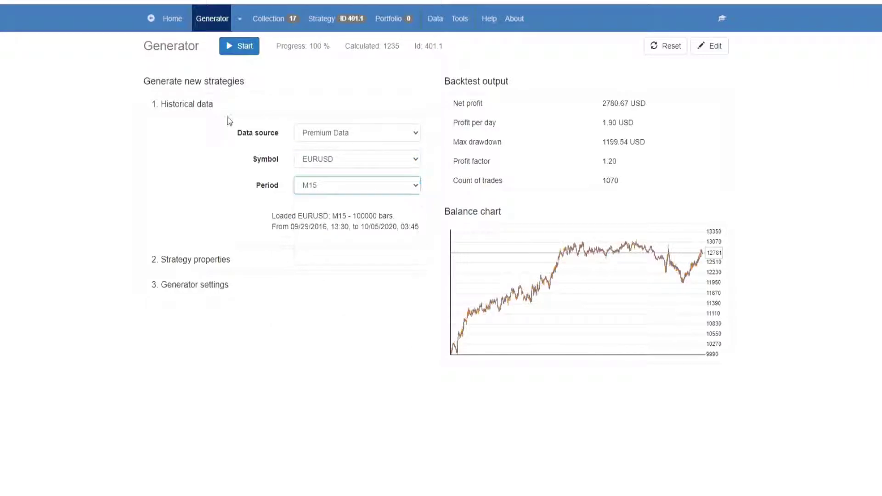
# - Review the Stop Loss and Take Profit options in the generator's strategy properties
pyautogui.click(193, 260)
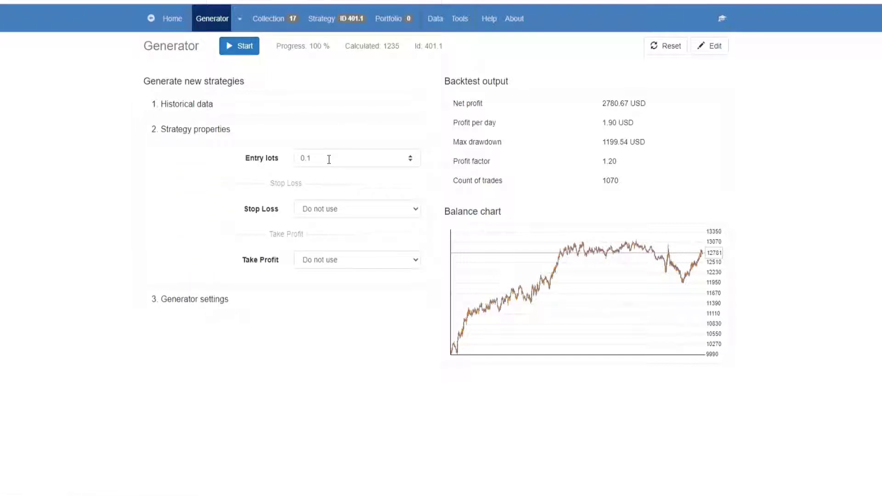
pyautogui.click(418, 210)
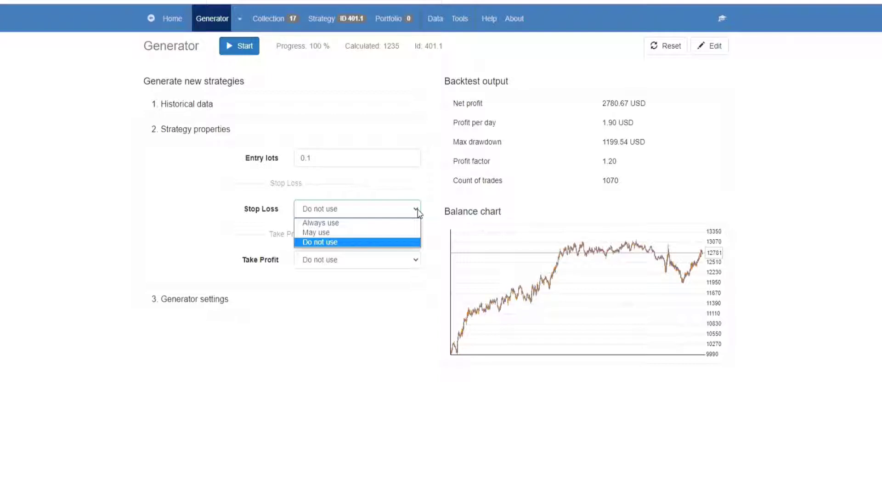
pyautogui.click(419, 210)
pyautogui.click(418, 211)
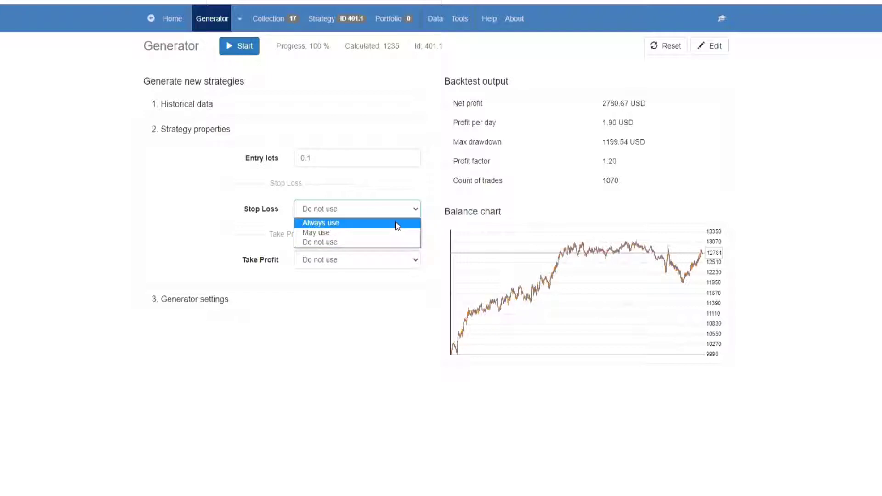
pyautogui.click(405, 191)
pyautogui.click(416, 260)
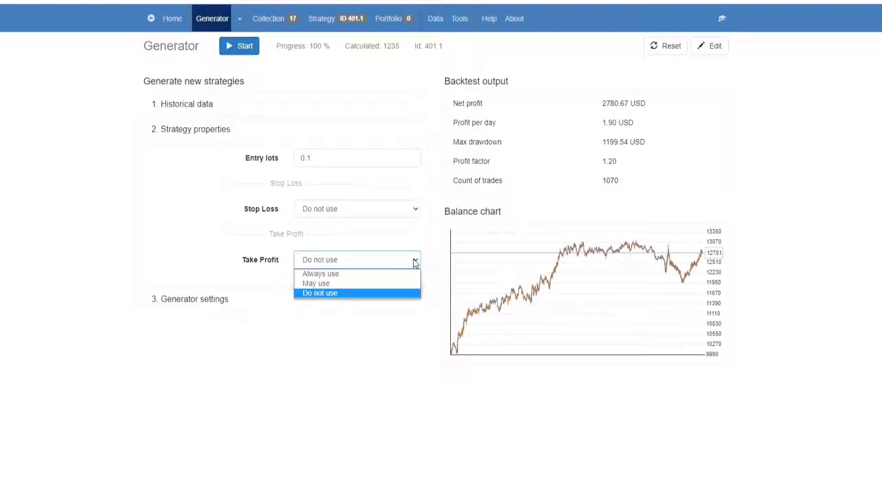
pyautogui.click(416, 260)
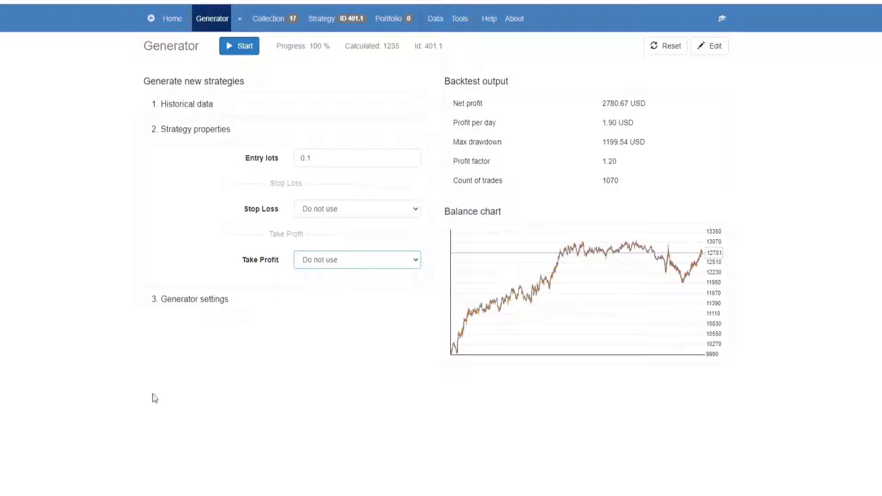
# - Review the Search best criteria in the generator settings
pyautogui.click(193, 299)
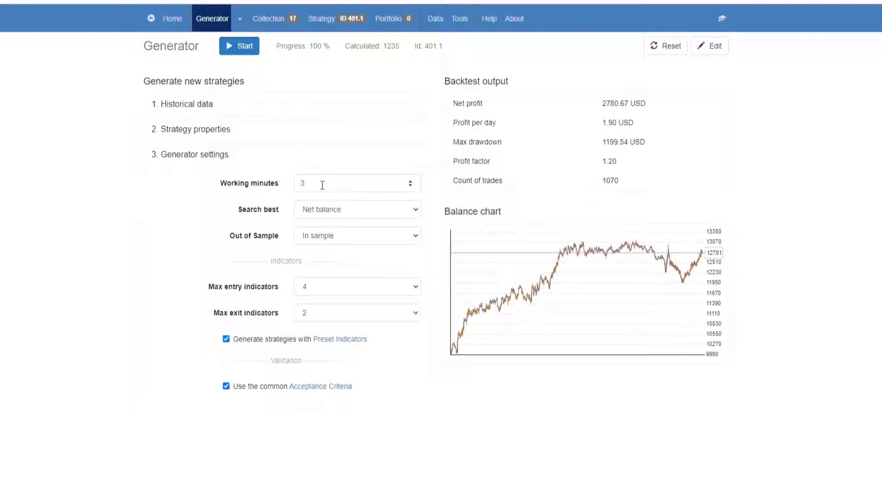
pyautogui.click(415, 209)
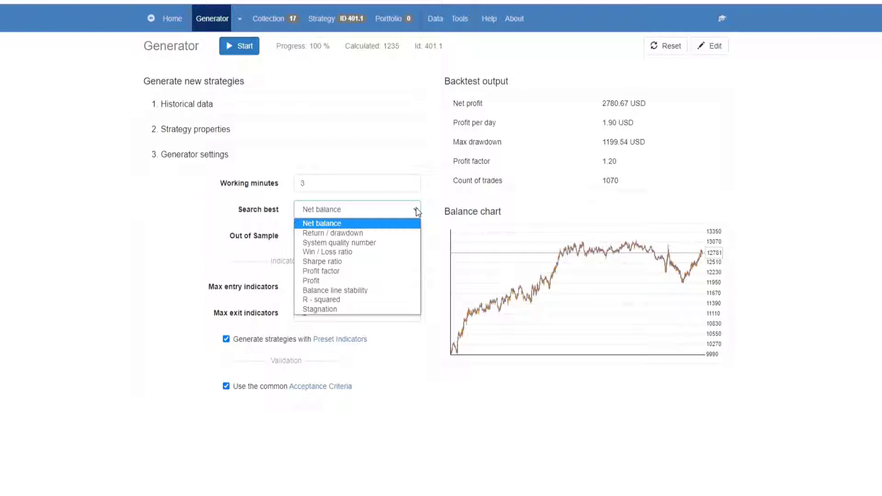
pyautogui.click(416, 210)
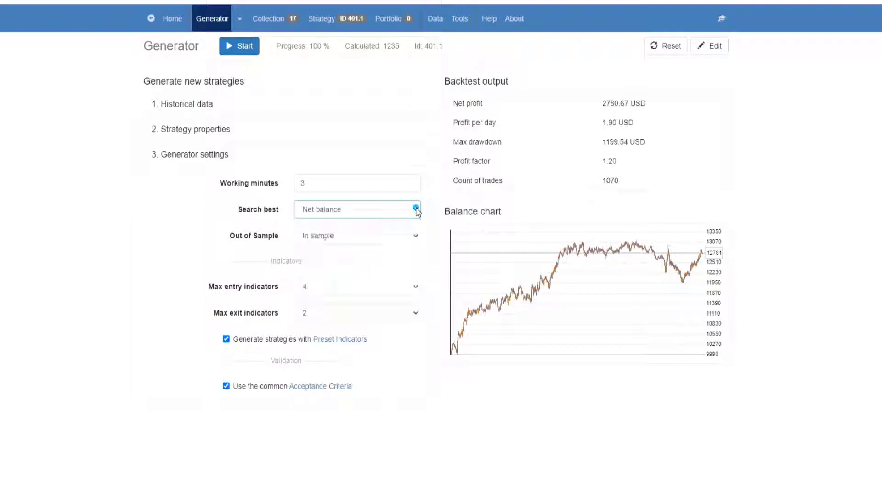
# - Set Out of Sample to 20 % OOS and turn off generating strategies with Preset Indicators
pyautogui.click(416, 236)
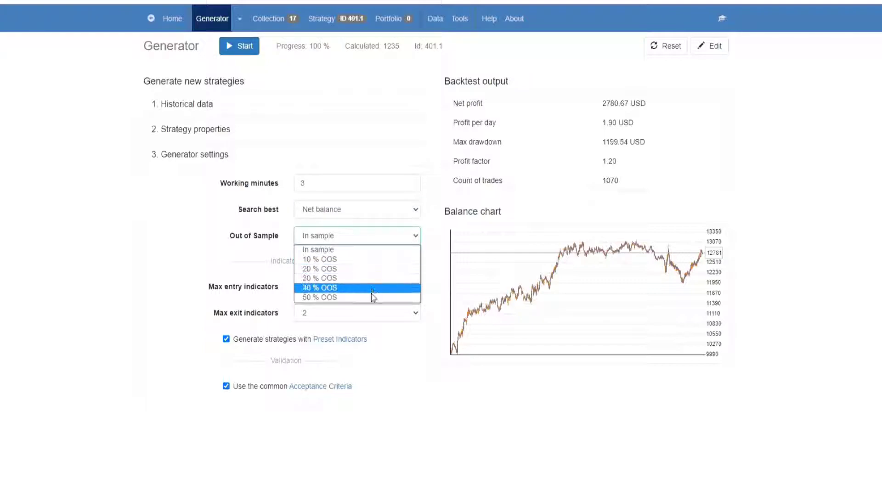
pyautogui.click(370, 249)
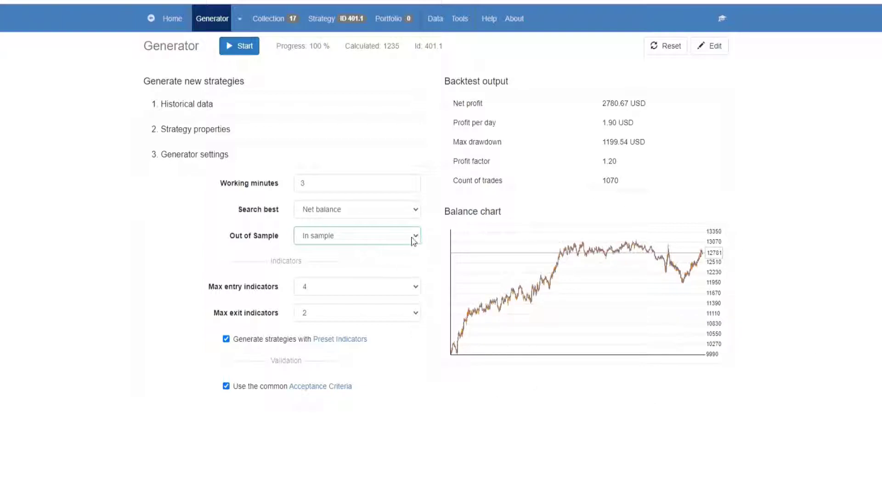
pyautogui.click(415, 237)
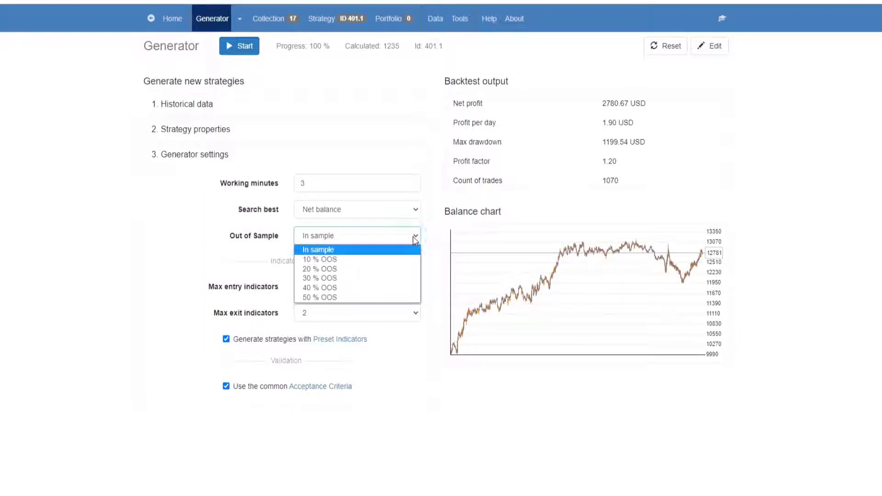
pyautogui.click(374, 270)
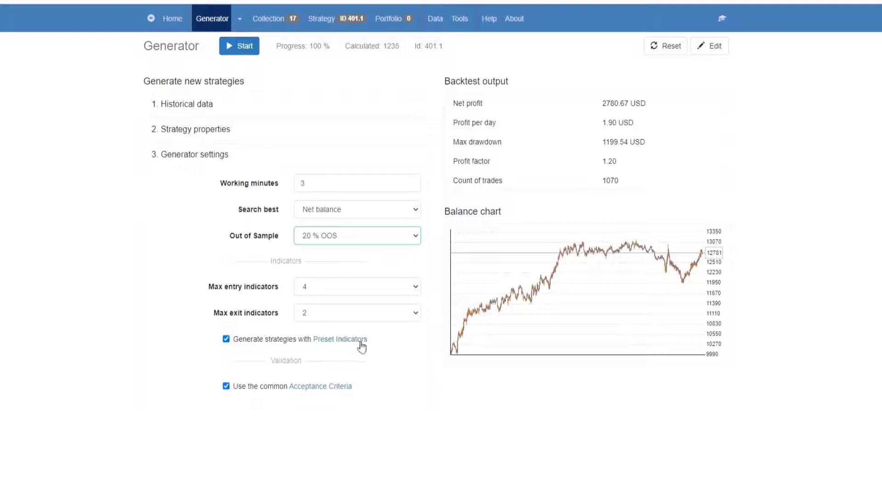
pyautogui.click(226, 340)
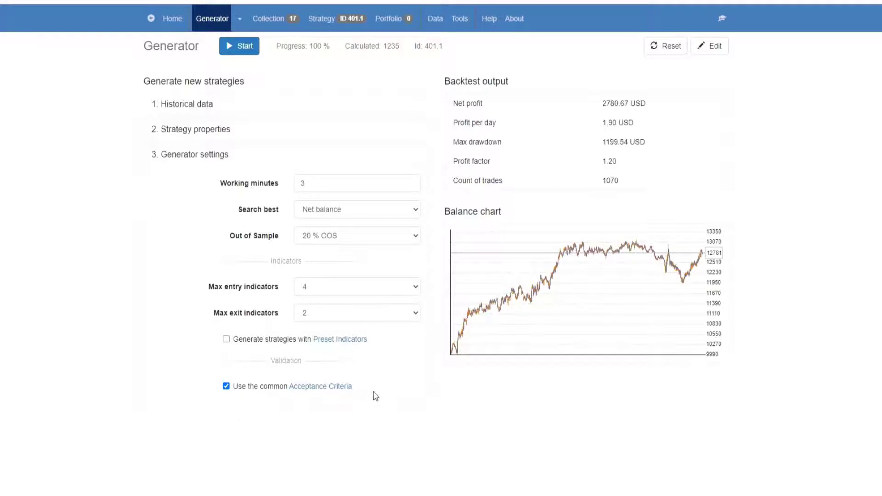
# - Review the Common Acceptance Criteria and the criteria that can be added to the complete backtest, and return to the generator
pyautogui.click(336, 389)
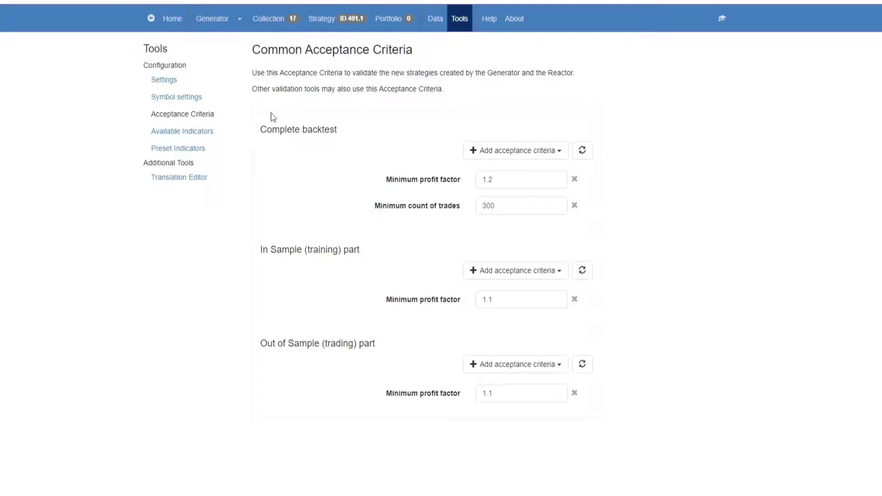
pyautogui.click(499, 152)
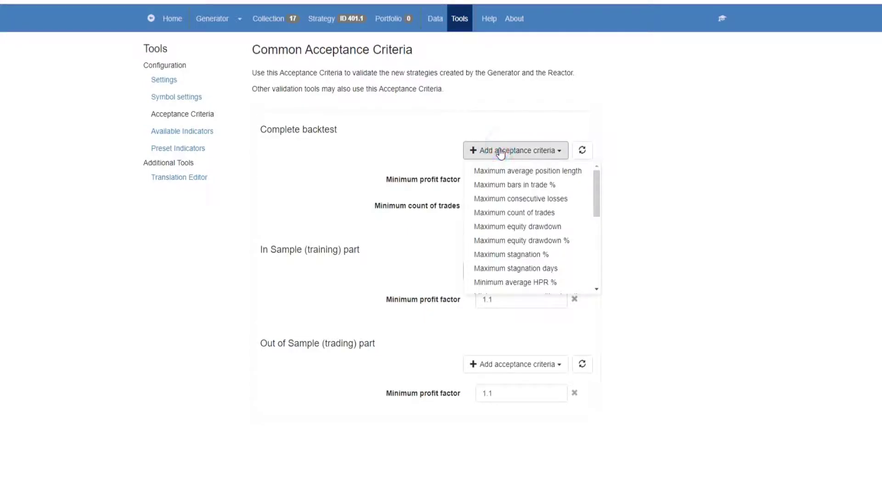
pyautogui.click(500, 152)
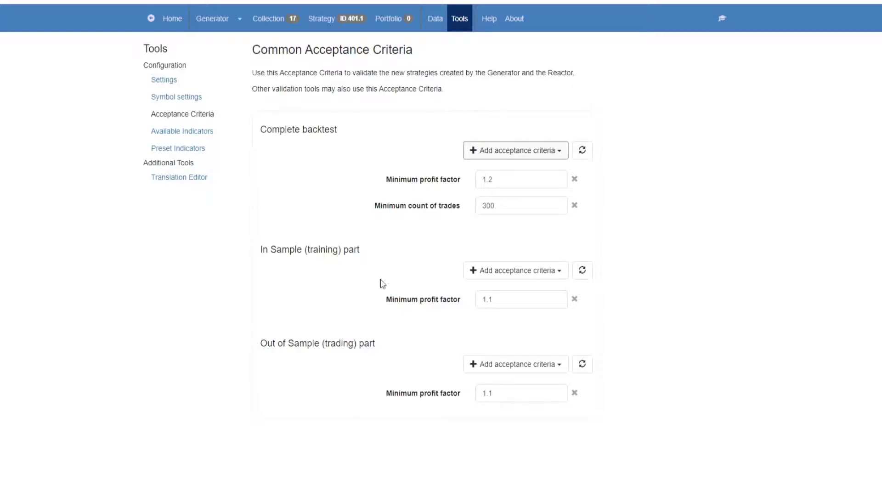
pyautogui.click(212, 21)
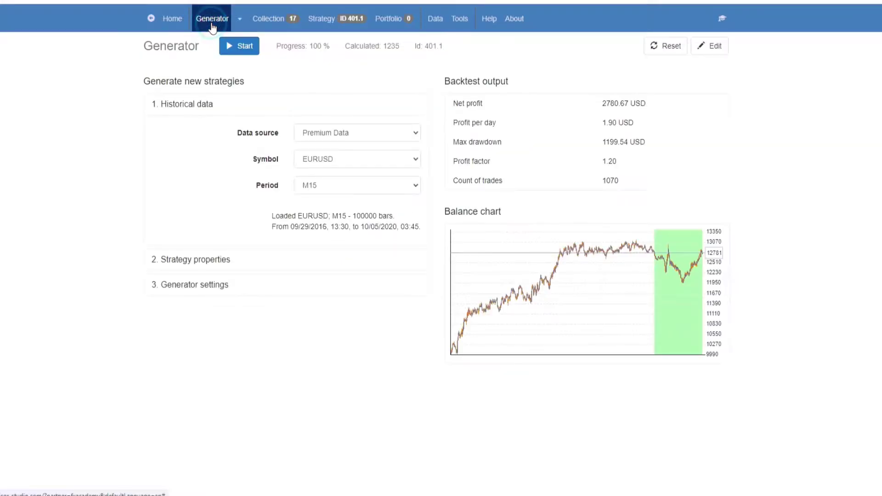